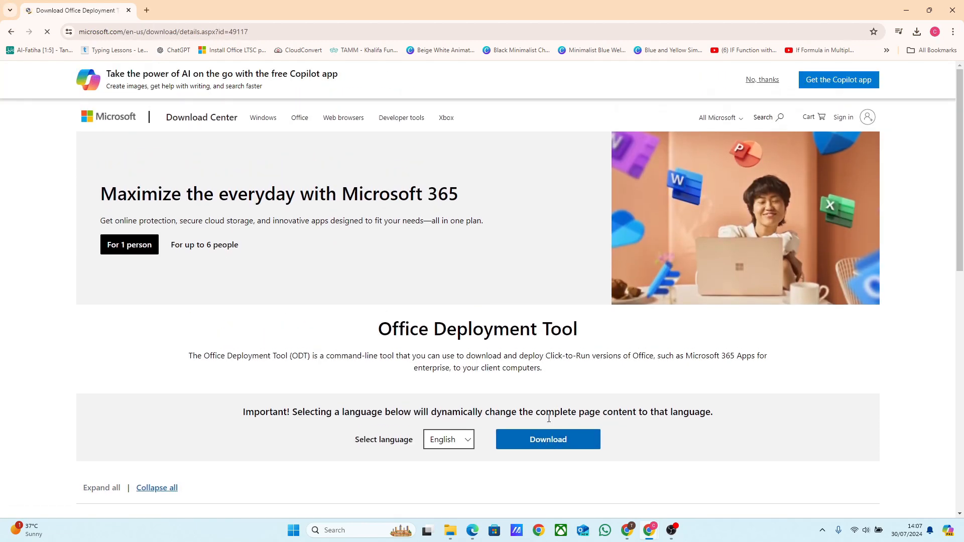
- Download the Office Deployment Tool and copy the downloaded installer file from the Downloads folder
left_click(549, 438)
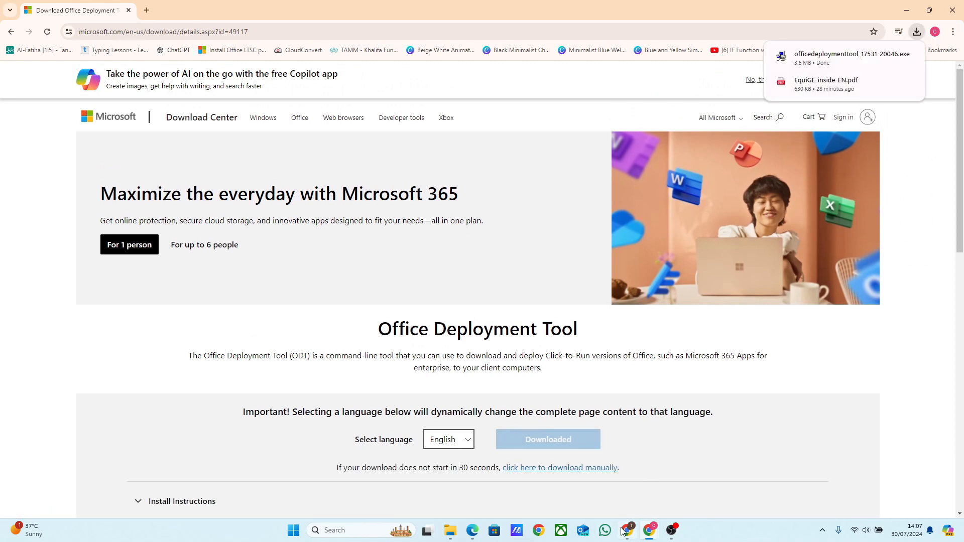
left_click(450, 530)
left_click(230, 128)
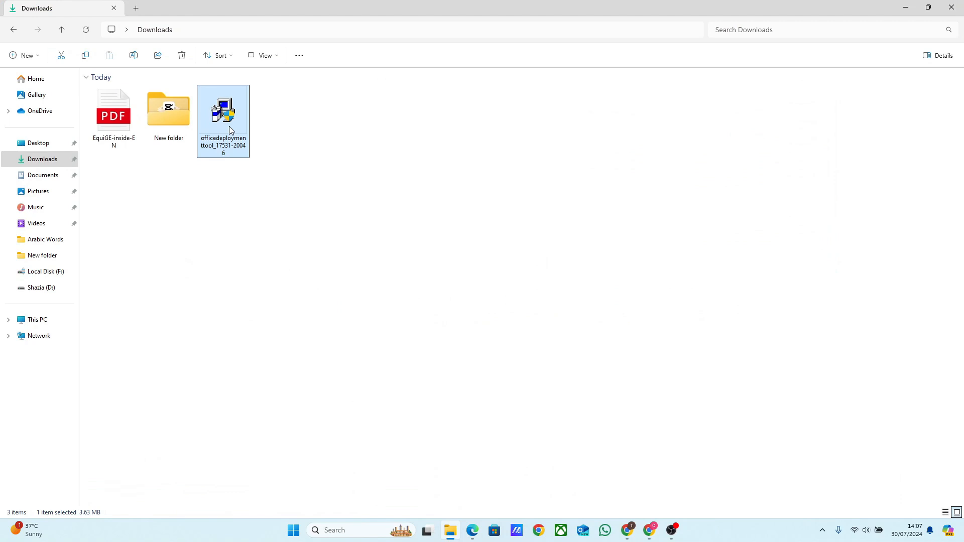
key("ctrl+c")
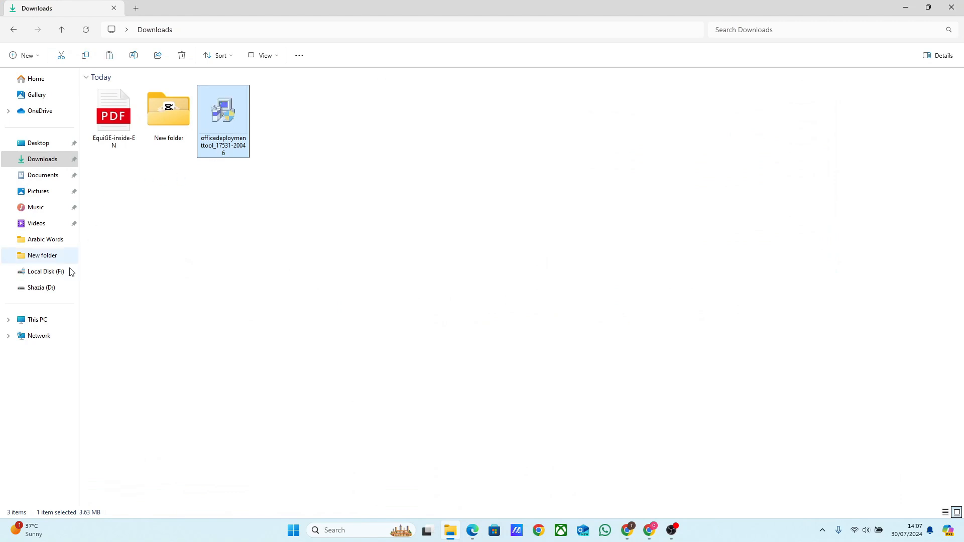
- Create a new folder named office2024 at the root of drive C:
left_click(52, 323)
double_click(176, 108)
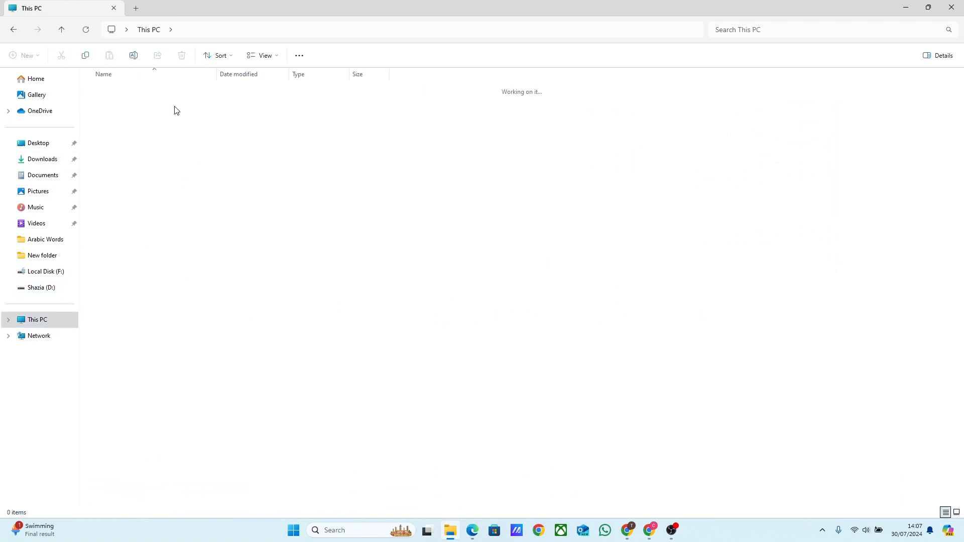
right_click(180, 265)
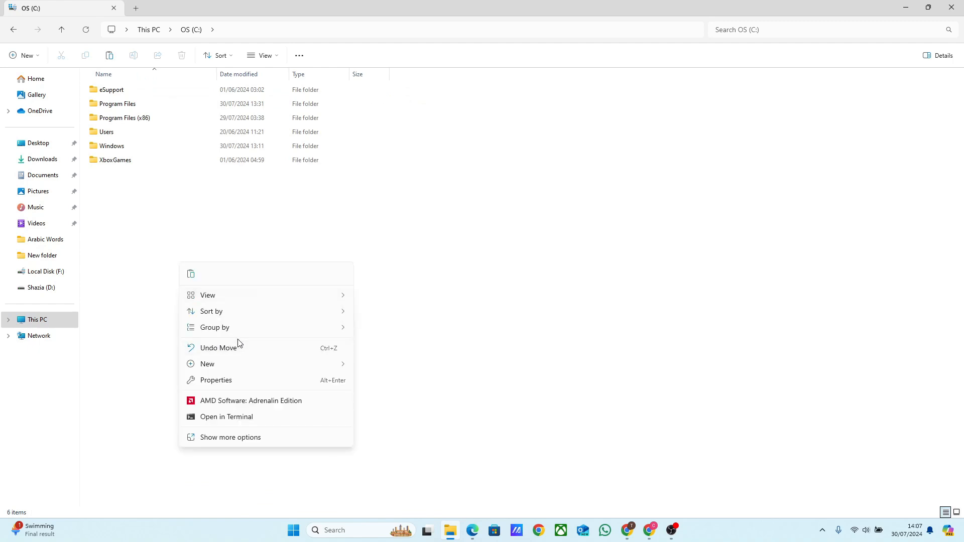
mouse_move(252, 368)
left_click(389, 371)
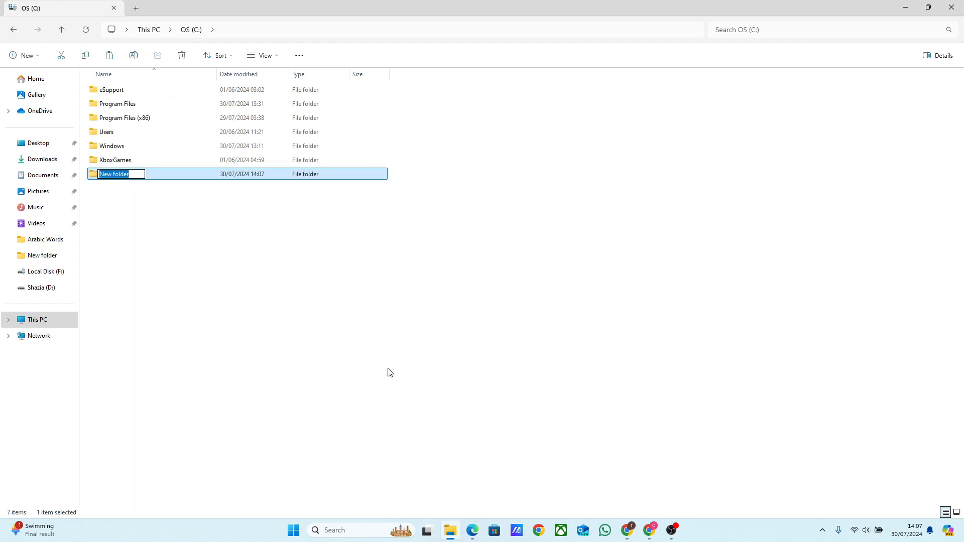
type("office2024")
left_click(166, 233)
- Open the office2024 folder and paste the deployment tool installer into it
double_click(131, 175)
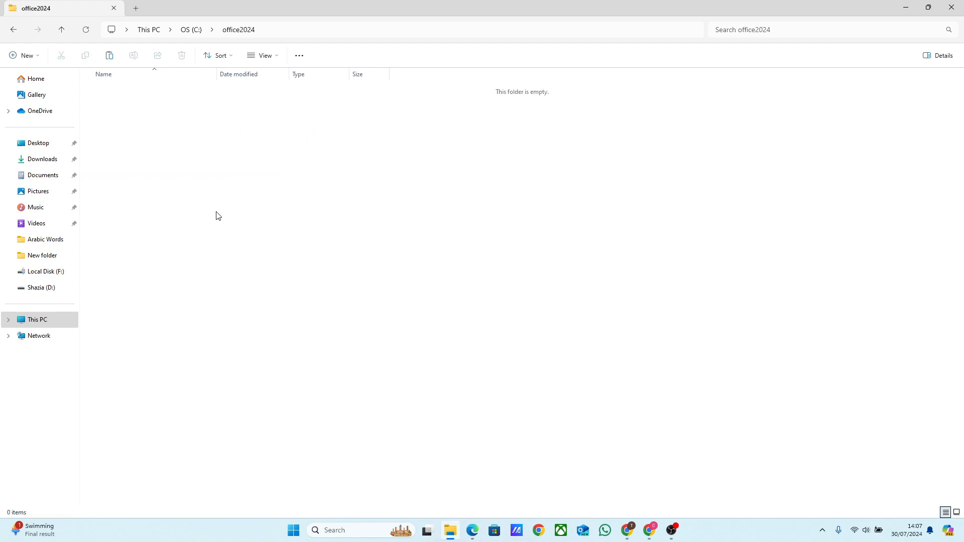
key("ctrl+v")
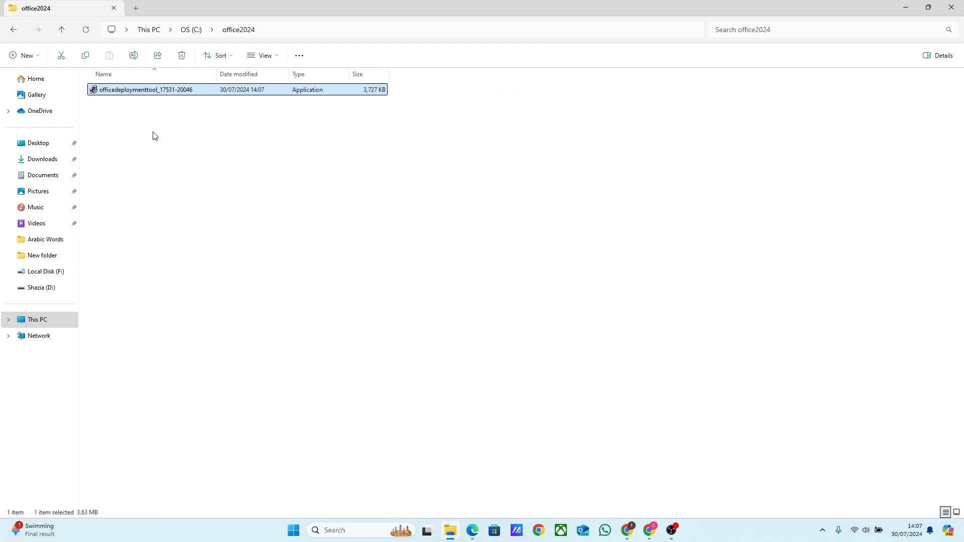
- Run the installer as administrator and accept the Microsoft Software License Terms
right_click(150, 93)
left_click(176, 159)
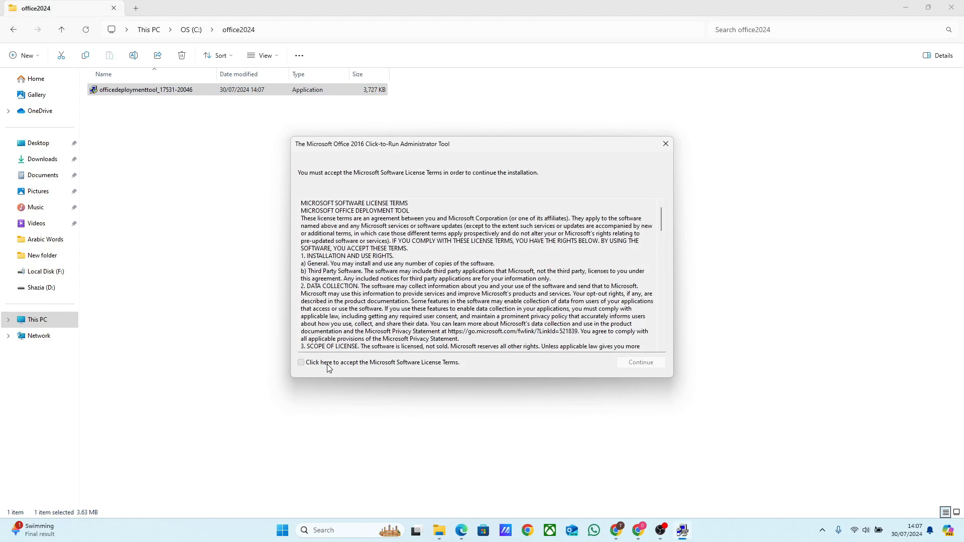
left_click(328, 366)
left_click(648, 363)
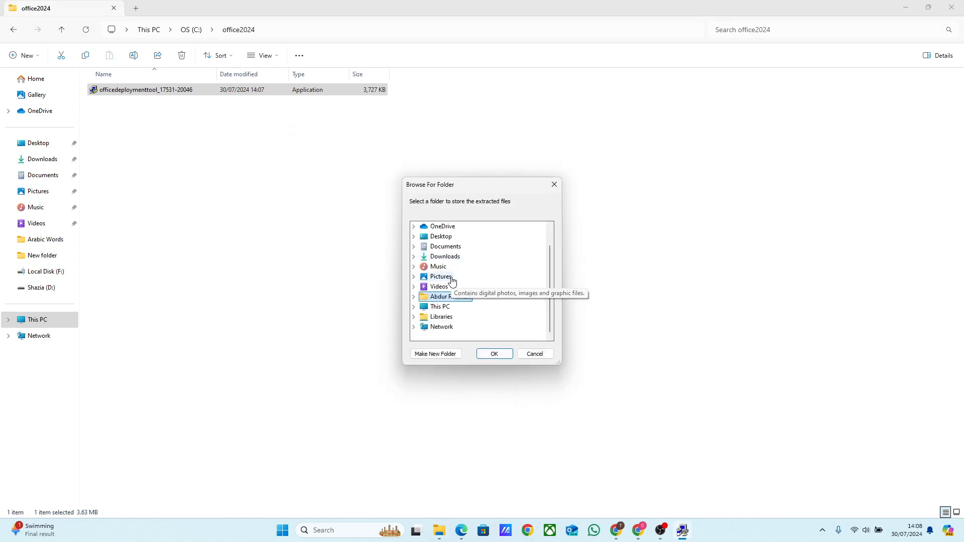
- Extract the deployment tool files into the C:\office2024 folder
left_click(414, 307)
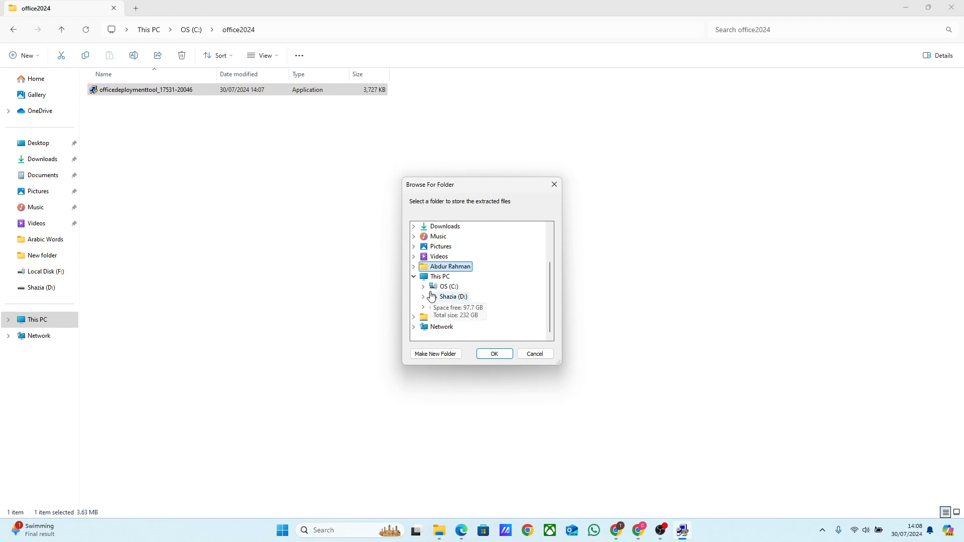
left_click(423, 306)
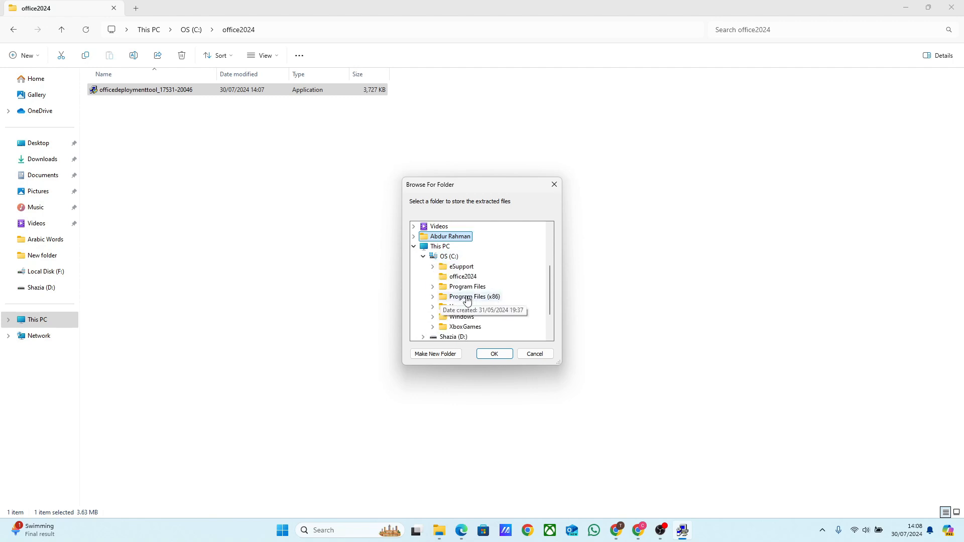
left_click(463, 277)
left_click(501, 358)
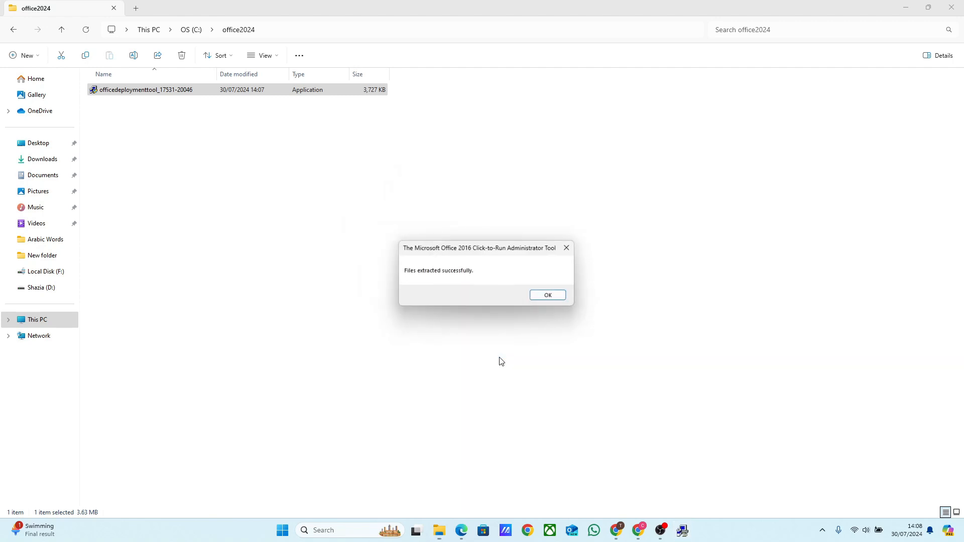
left_click(543, 298)
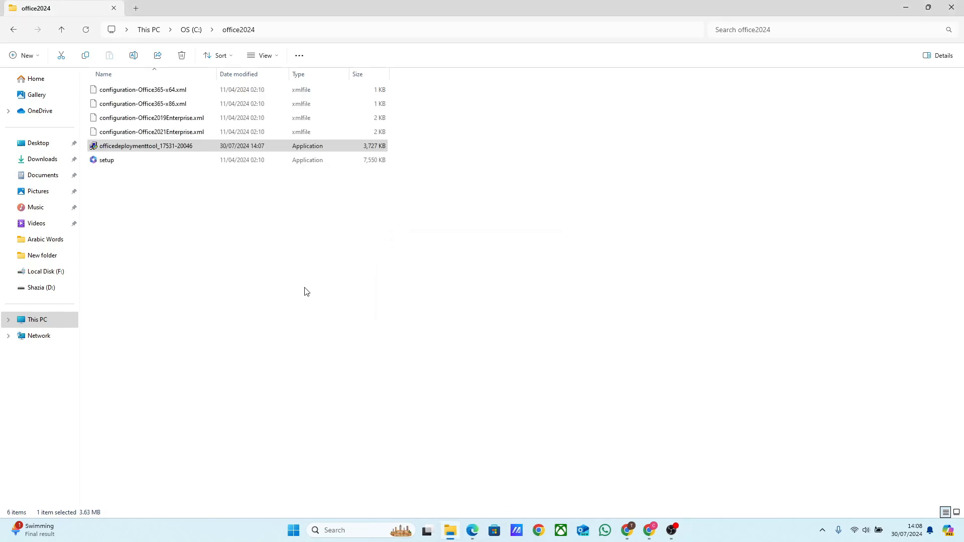
- Open the bookmarked Install Office LTSC preview page in a new browser tab
left_click(905, 8)
left_click(146, 10)
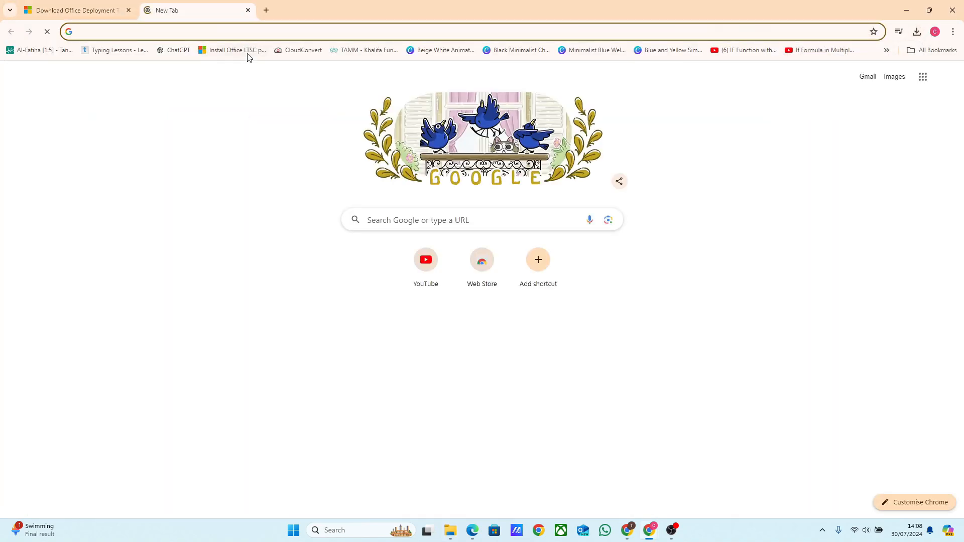
left_click(245, 50)
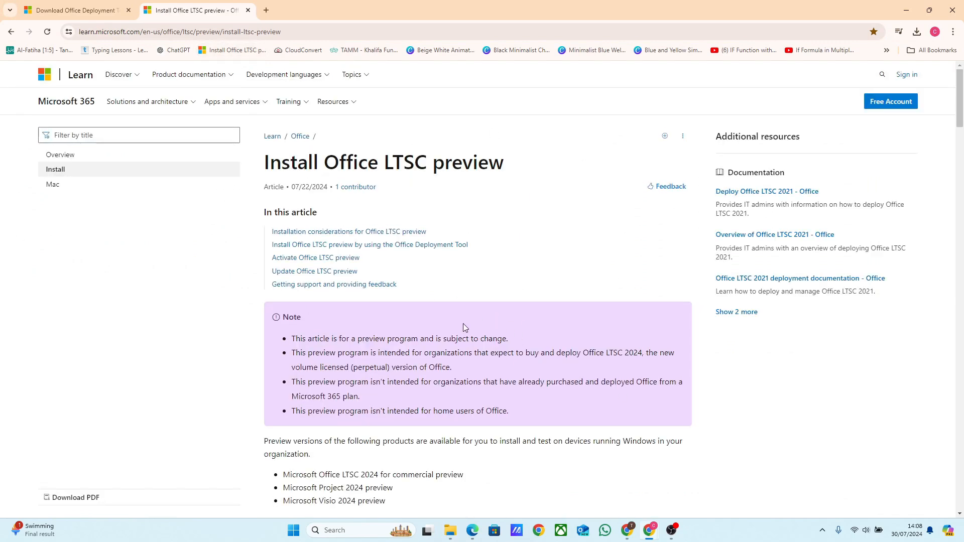
- Copy the example configuration.xml code from the page
scroll(463, 324, "down", 3)
scroll(463, 326, "down", 10)
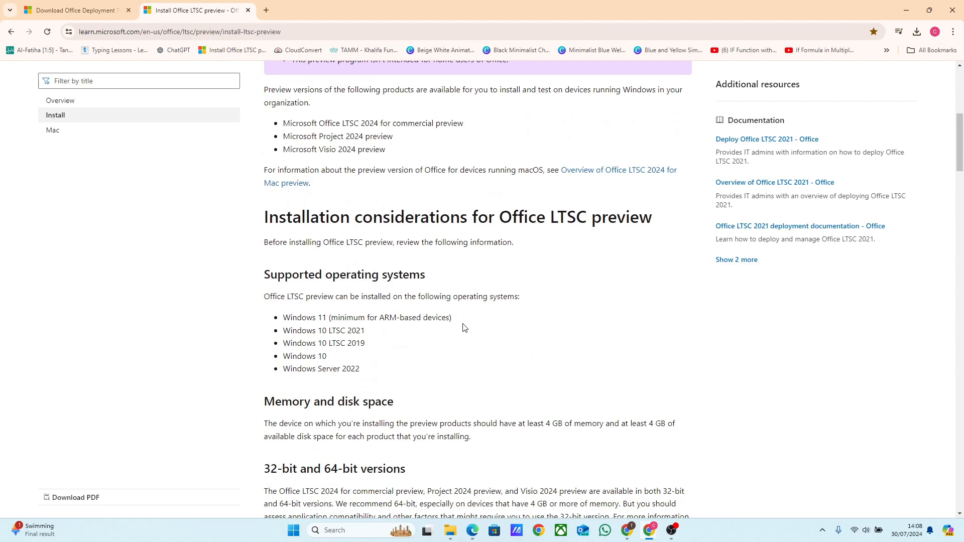
scroll(463, 327, "down", 14)
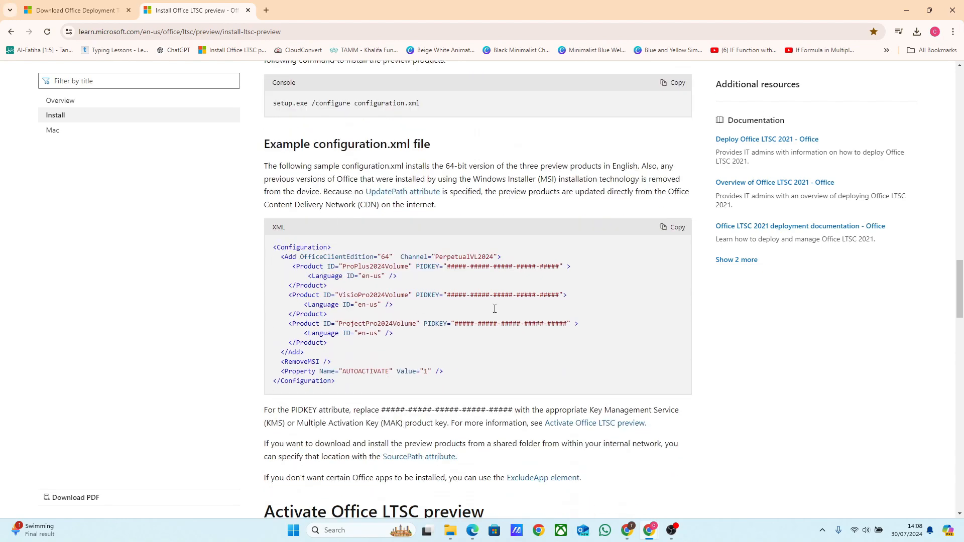
left_click(669, 230)
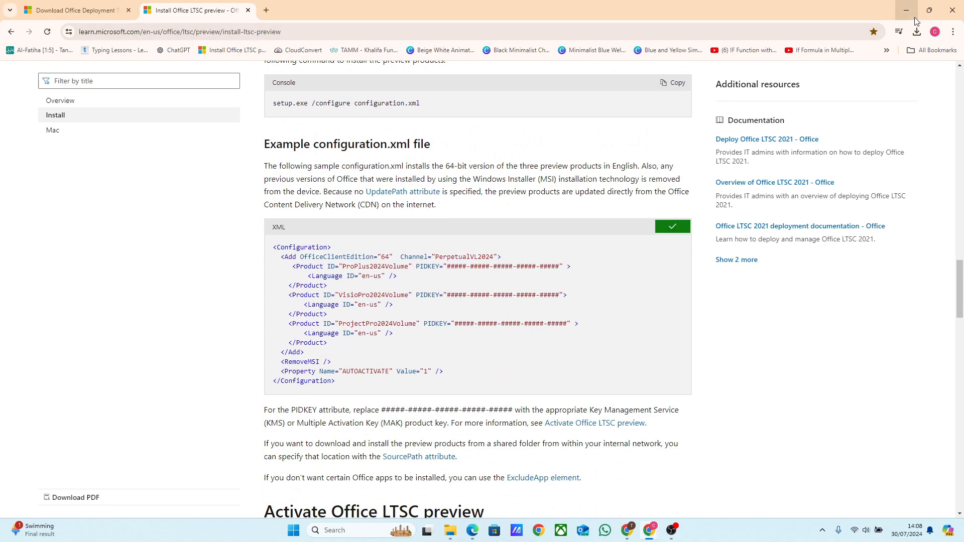
- Open the New Text Document on the desktop and paste the XML configuration into it
left_click(913, 15)
right_click(339, 276)
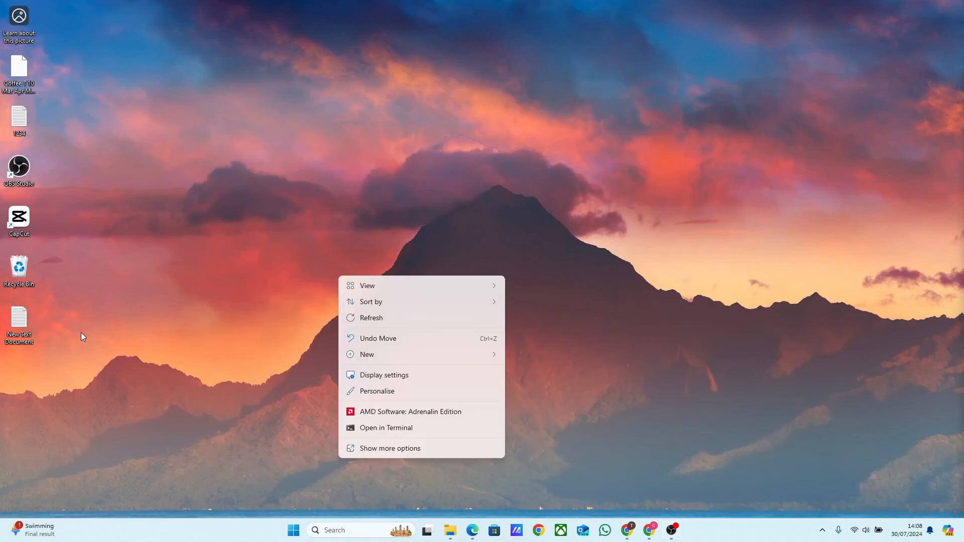
double_click(19, 320)
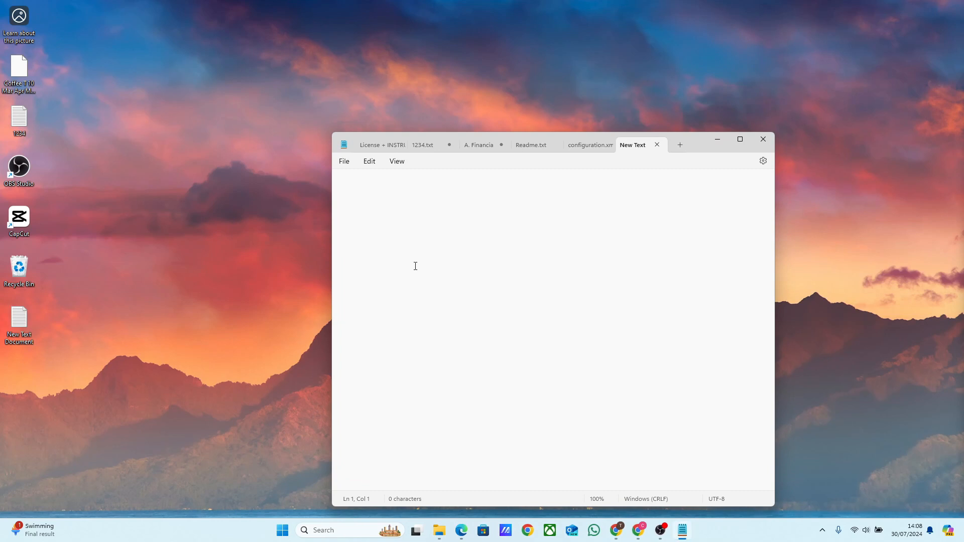
key("ctrl+v")
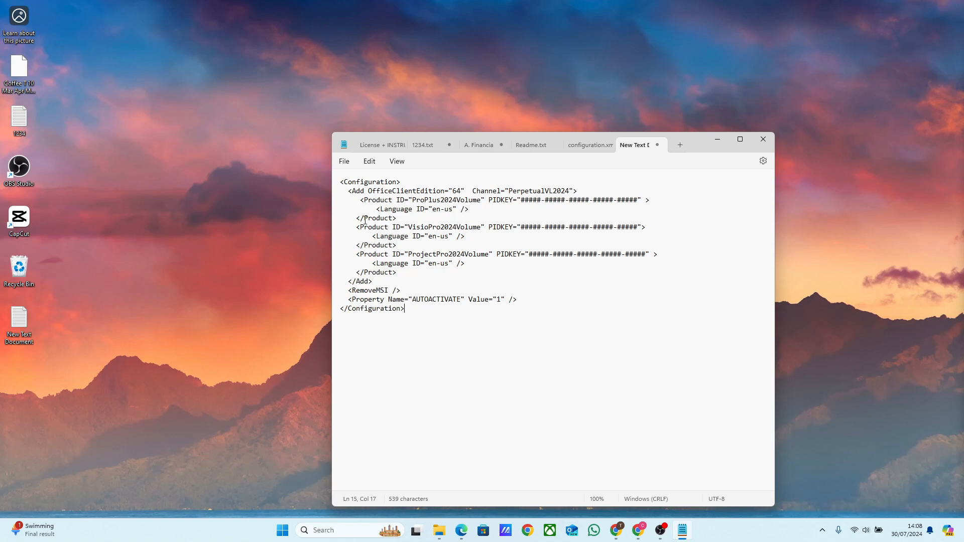
- Delete the Visio and Project product entries from the pasted configuration
left_click_drag(357, 221, 472, 269)
key("Delete")
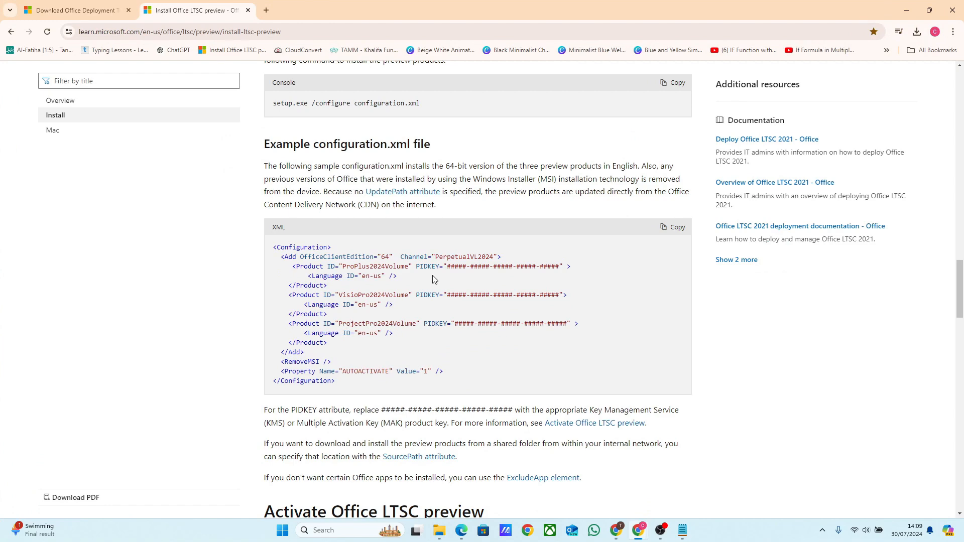
- Copy the Office LTSC 2024 KMS product key and paste it over the PIDKEY placeholder in the configuration
scroll(434, 280, "down", 13)
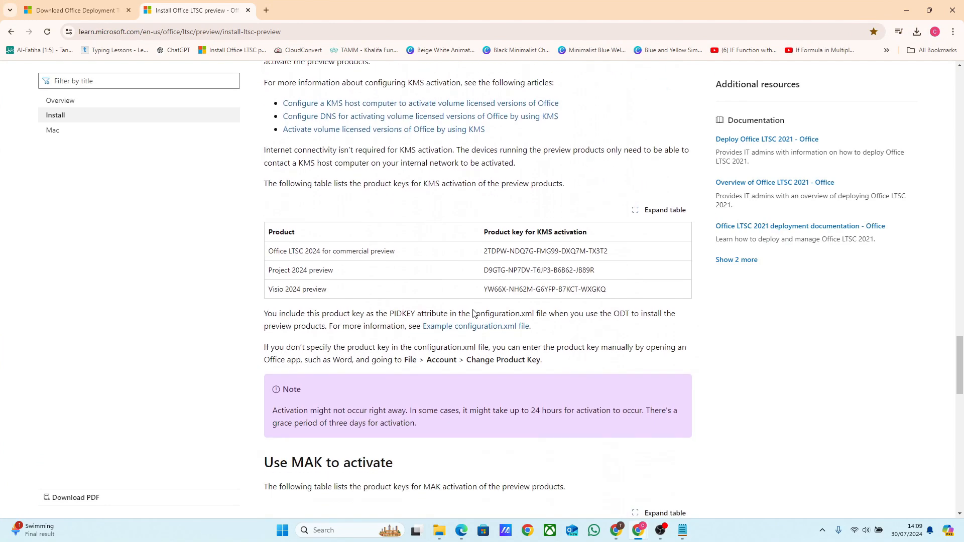
left_click_drag(483, 258, 610, 259)
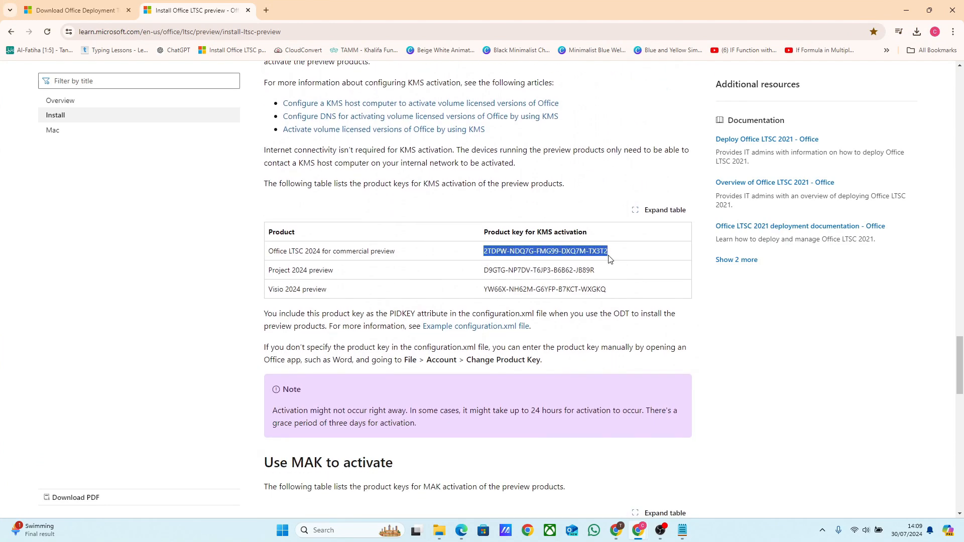
left_click(682, 531)
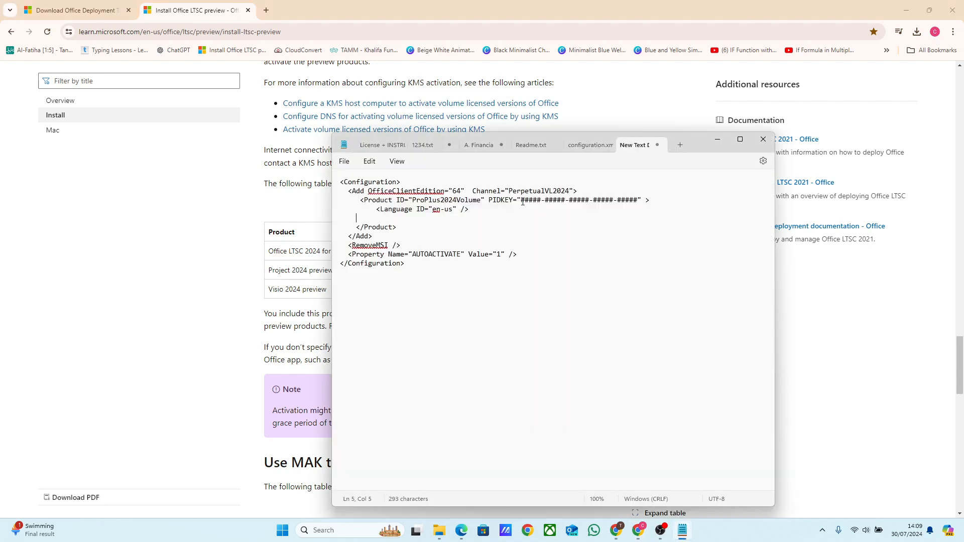
left_click_drag(522, 202, 638, 204)
key("ctrl+v")
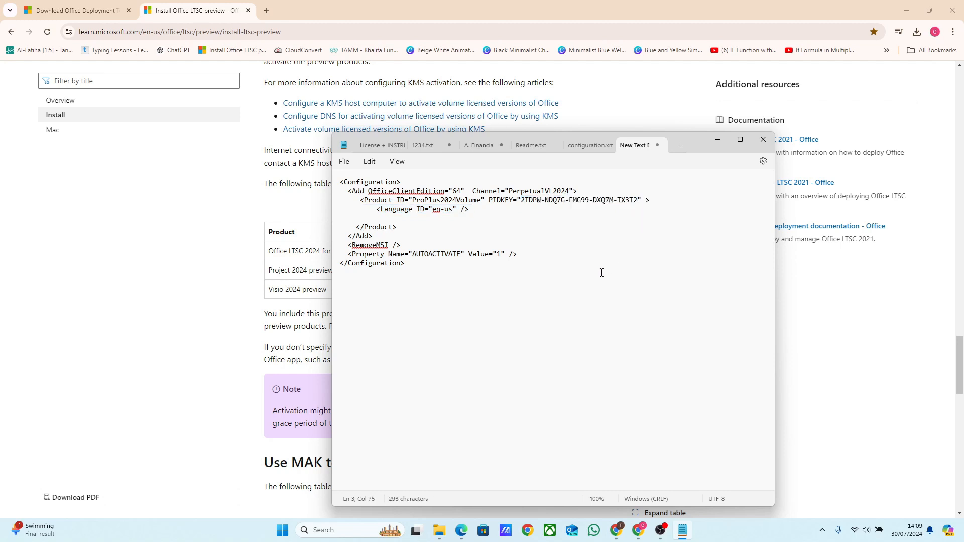
- Save the document as configuration.xml in the C:\office2024 folder
left_click(344, 162)
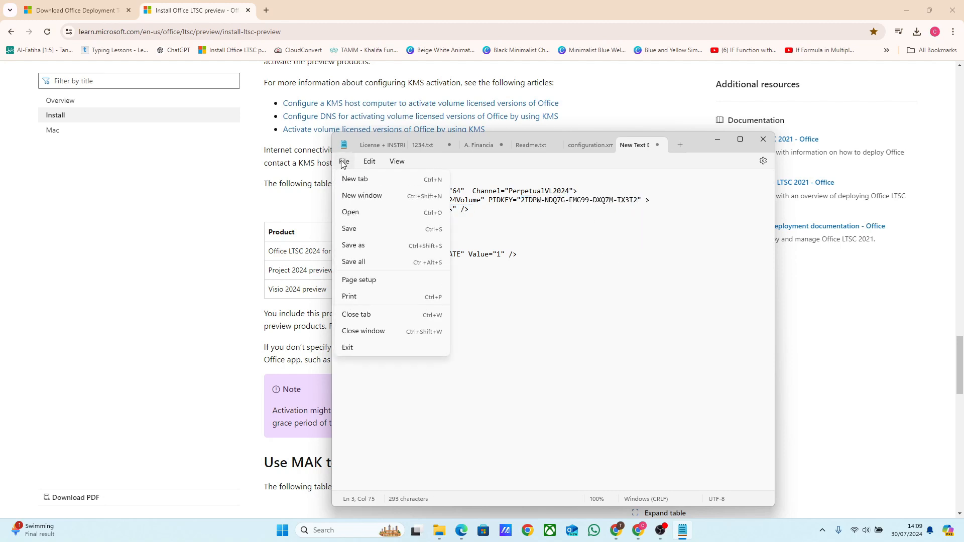
left_click(354, 246)
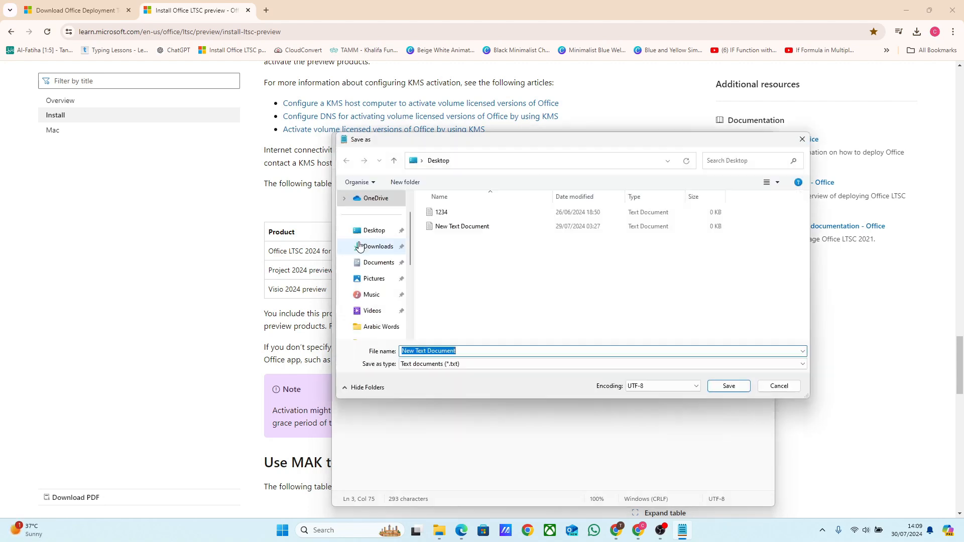
scroll(384, 291, "down", 2)
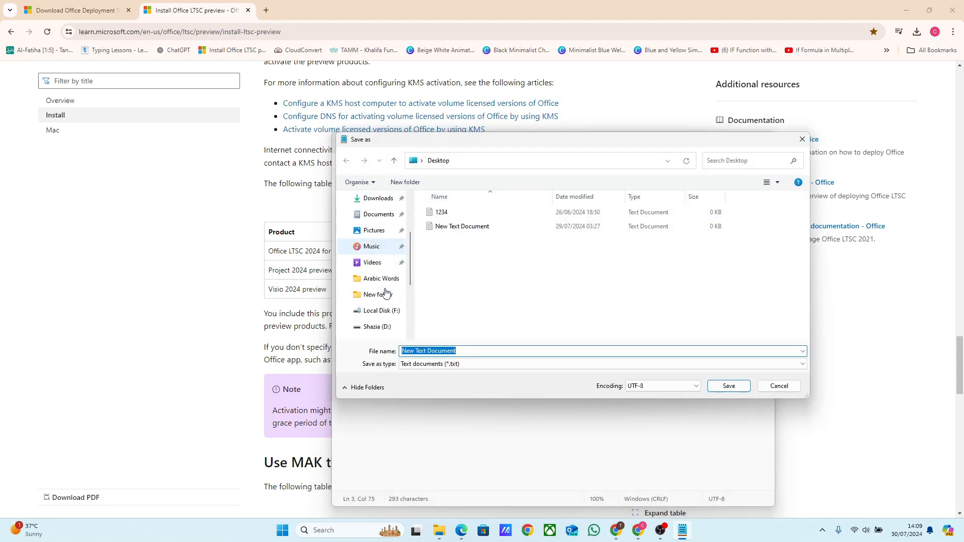
scroll(385, 312, "down", 2)
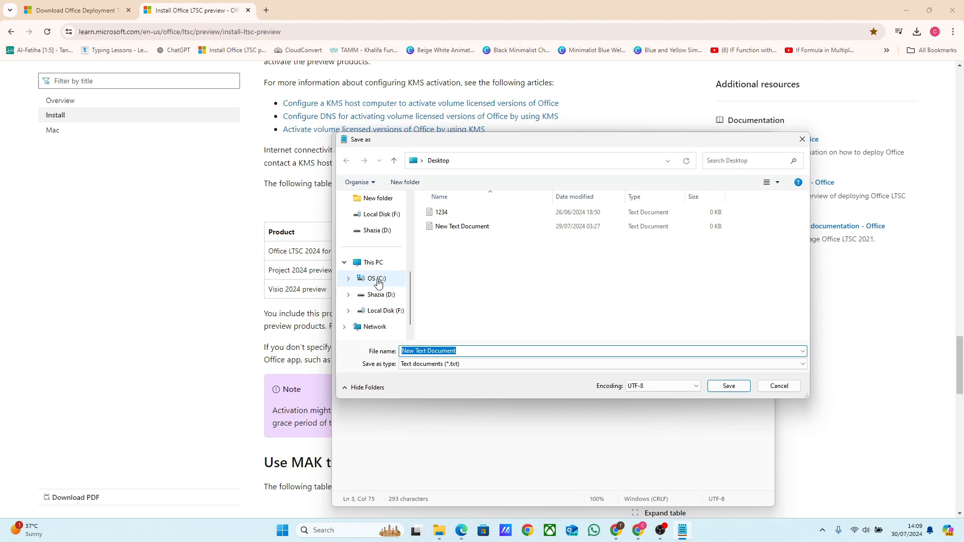
left_click(376, 279)
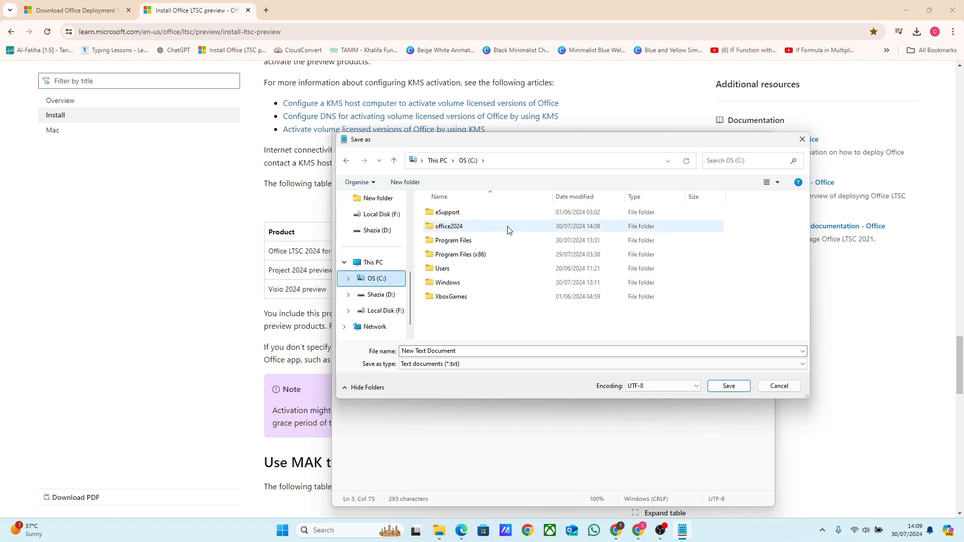
double_click(458, 234)
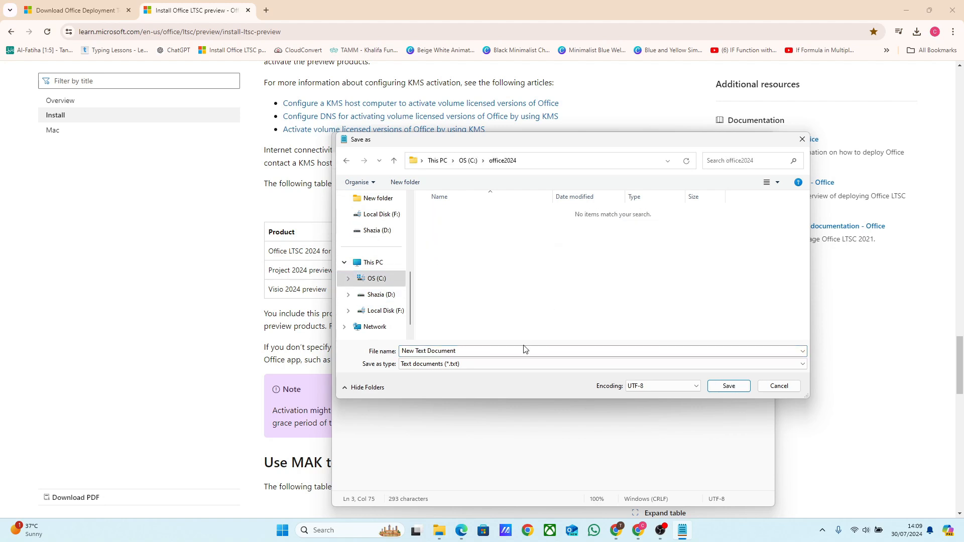
left_click(488, 351)
type("configuration")
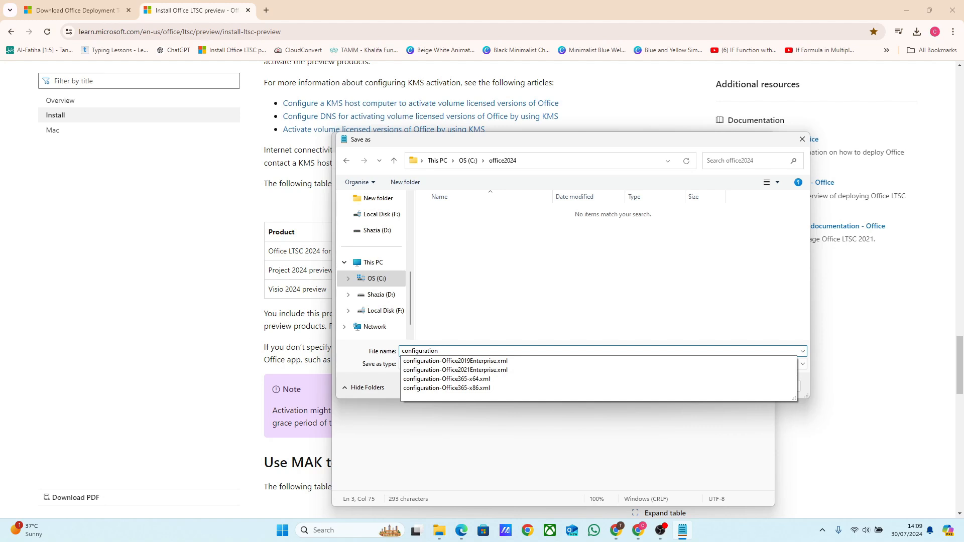
type(".xml")
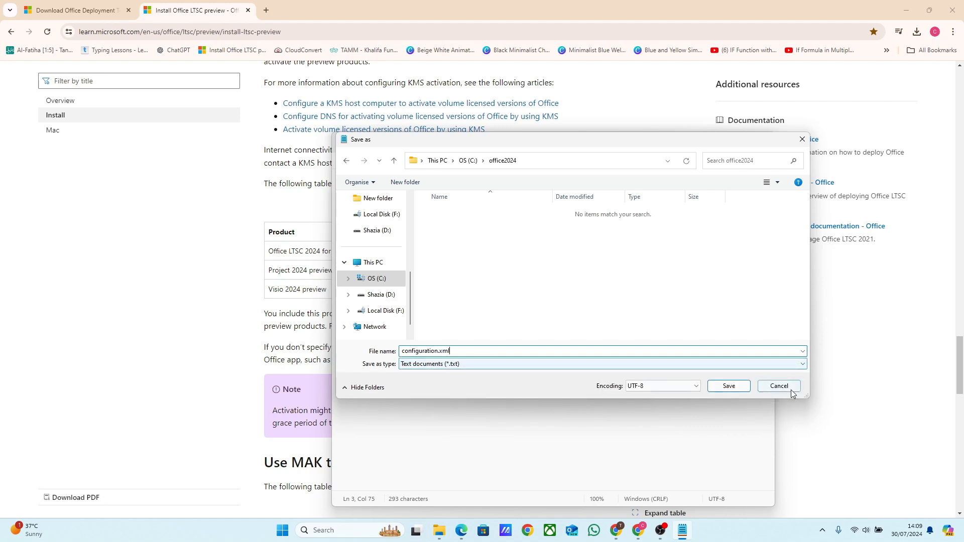
left_click(727, 389)
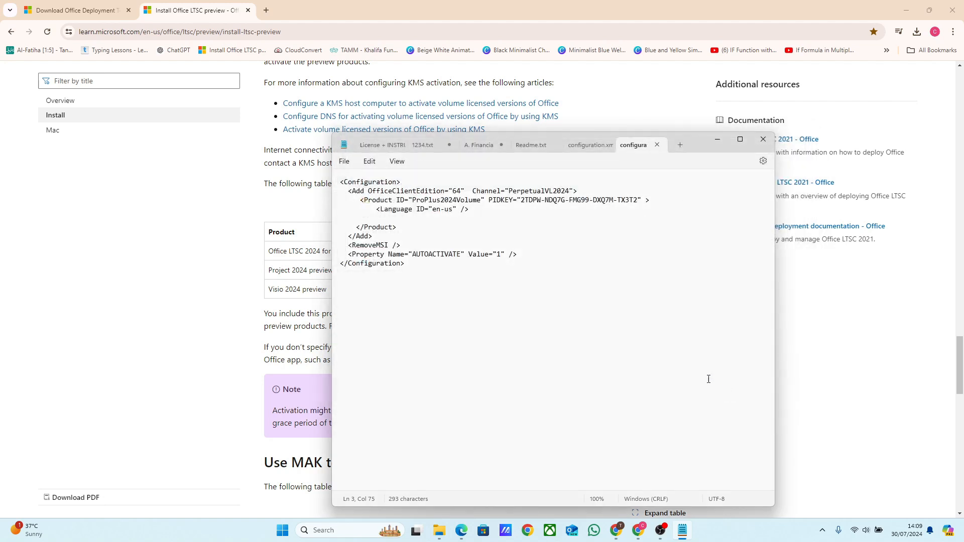
- Close the editor and check the contents of the office2024 folder in File Explorer
left_click(758, 141)
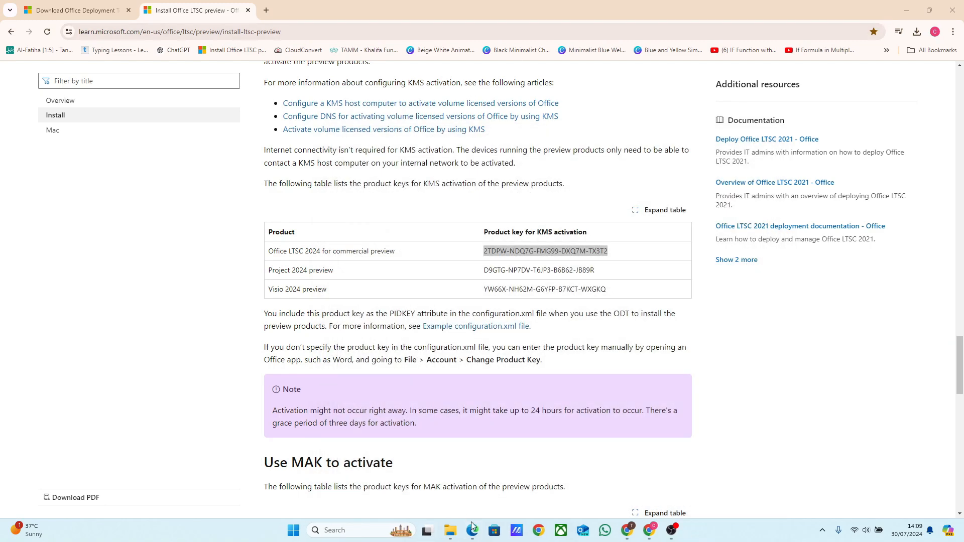
left_click(450, 532)
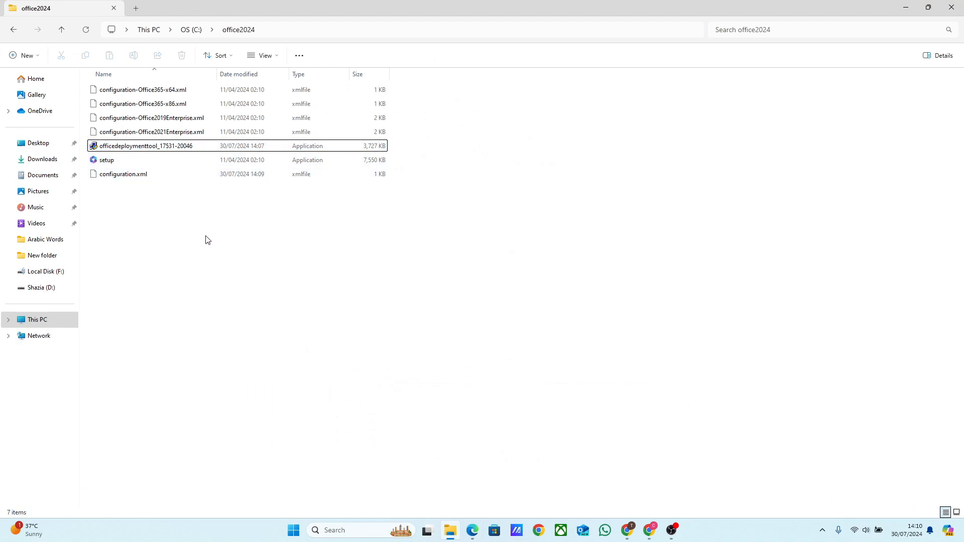
left_click(906, 9)
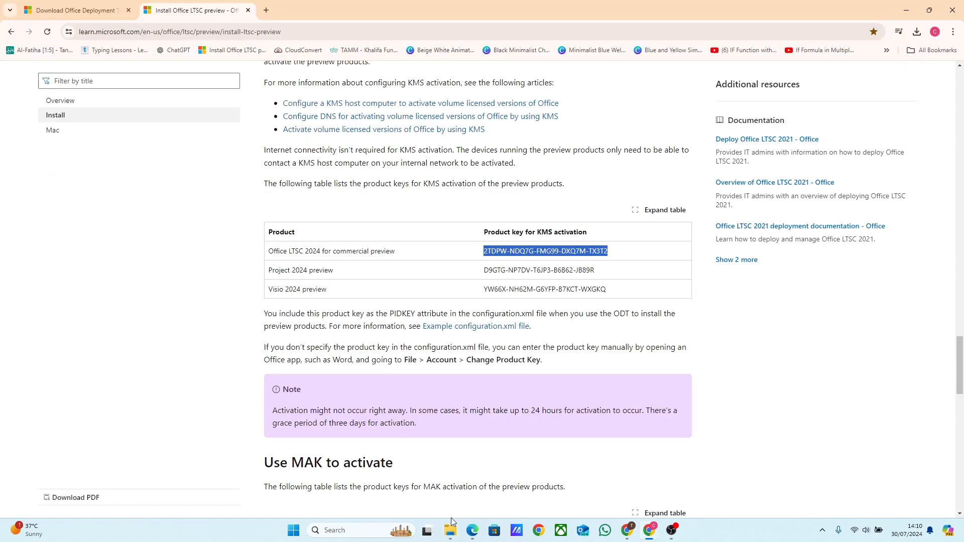
- Open Command Prompt as administrator and change directory to C:\office2024
left_click(358, 534)
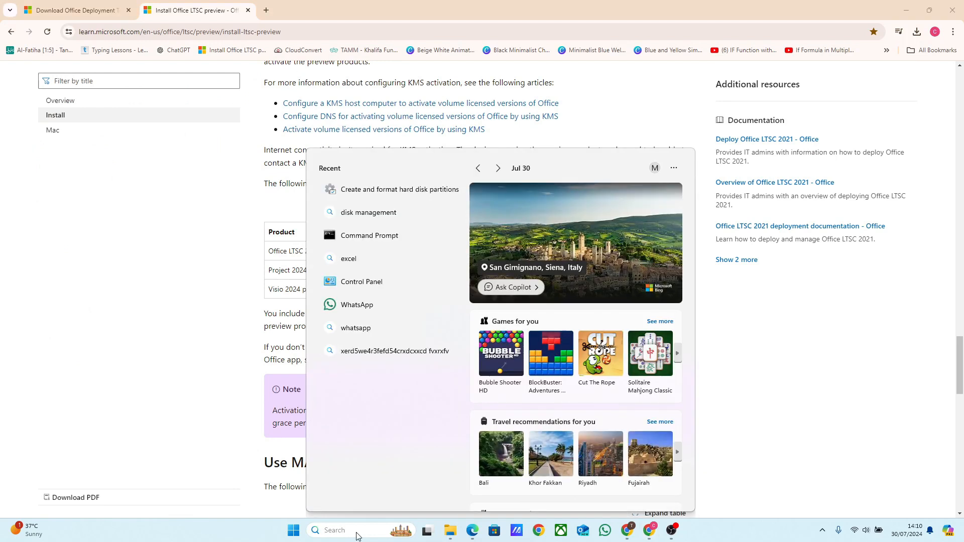
type("cmd")
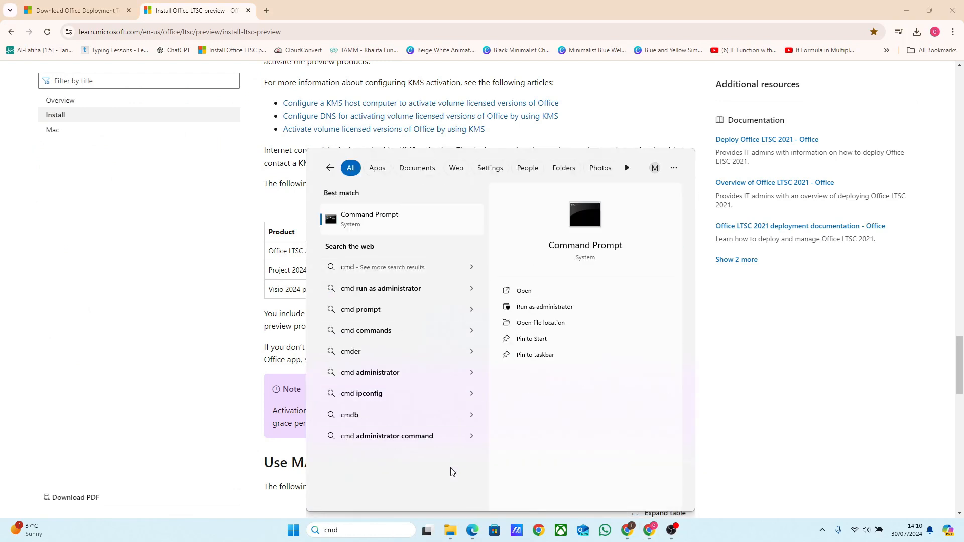
left_click(536, 313)
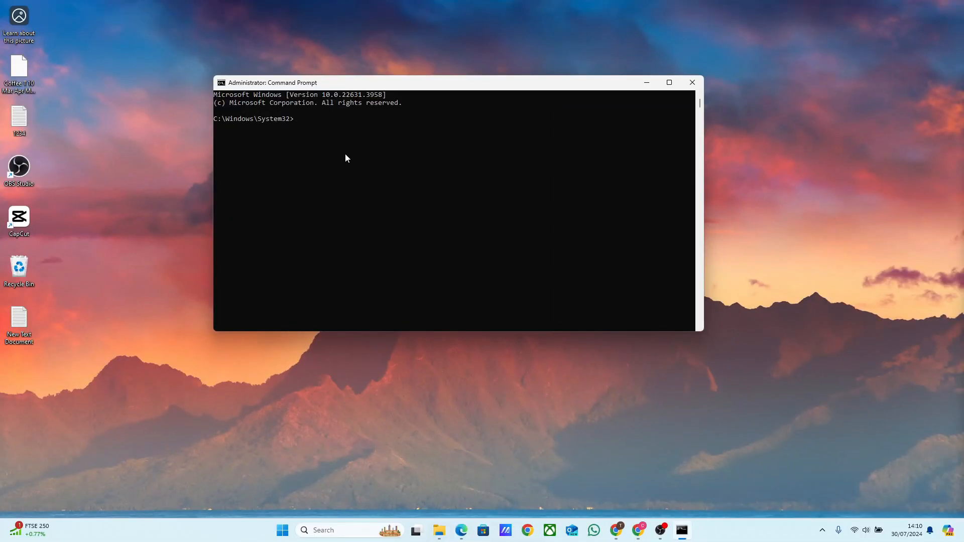
type("cd/")
key("Return")
type("cd office2024")
key("Return")
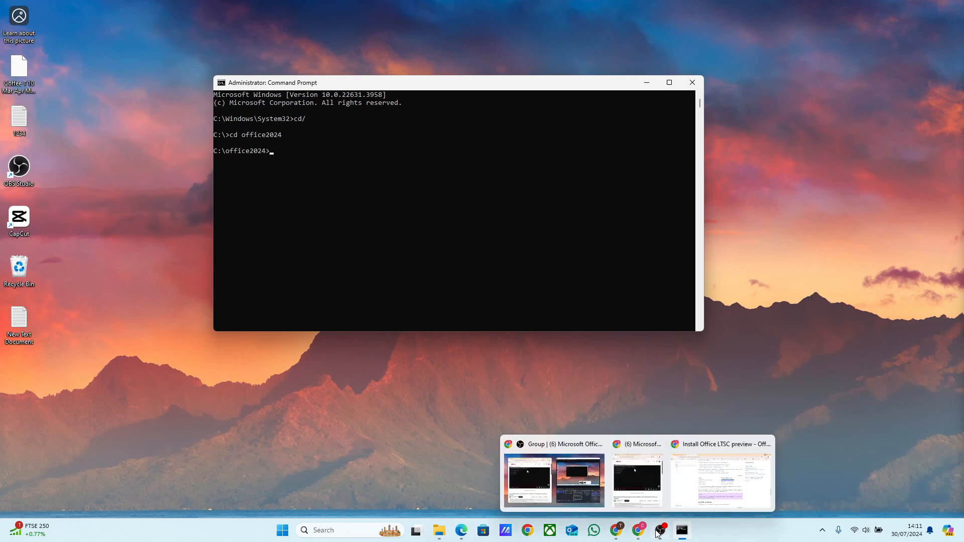
- Copy the setup.exe /configure configuration.xml command from the page, run it in the command prompt, and close the completion dialog
mouse_move(644, 525)
left_click(702, 489)
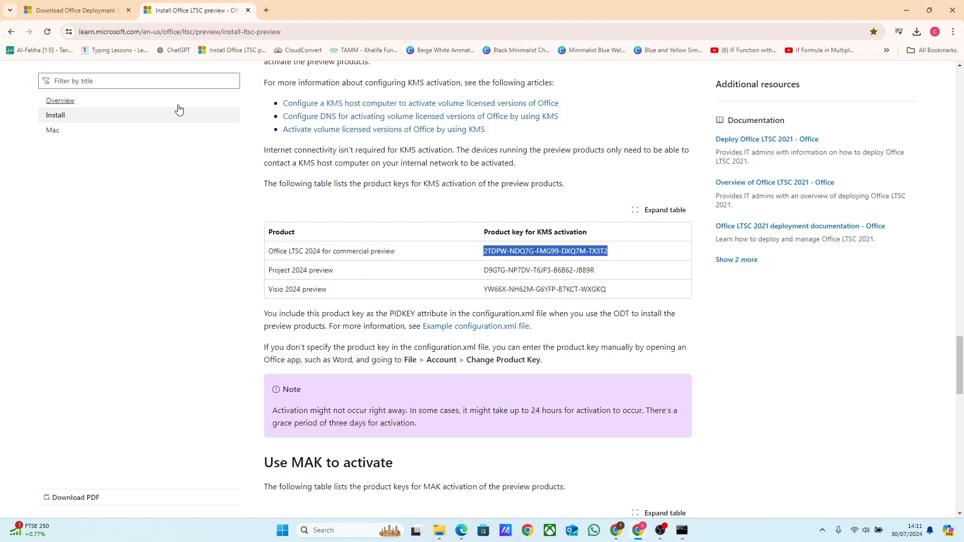
scroll(424, 251, "up", 1)
scroll(422, 251, "up", 14)
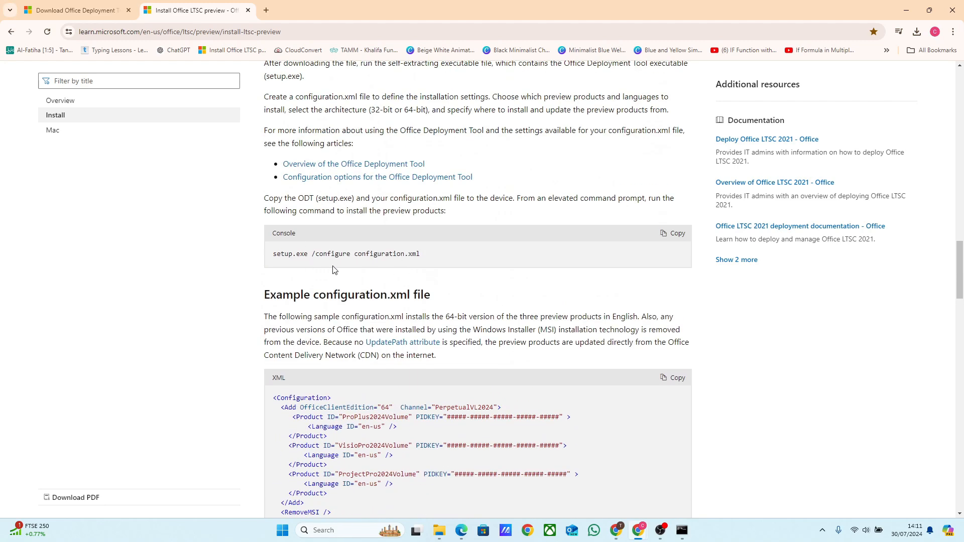
left_click(675, 241)
key("alt+Tab")
left_click_drag(368, 89, 372, 141)
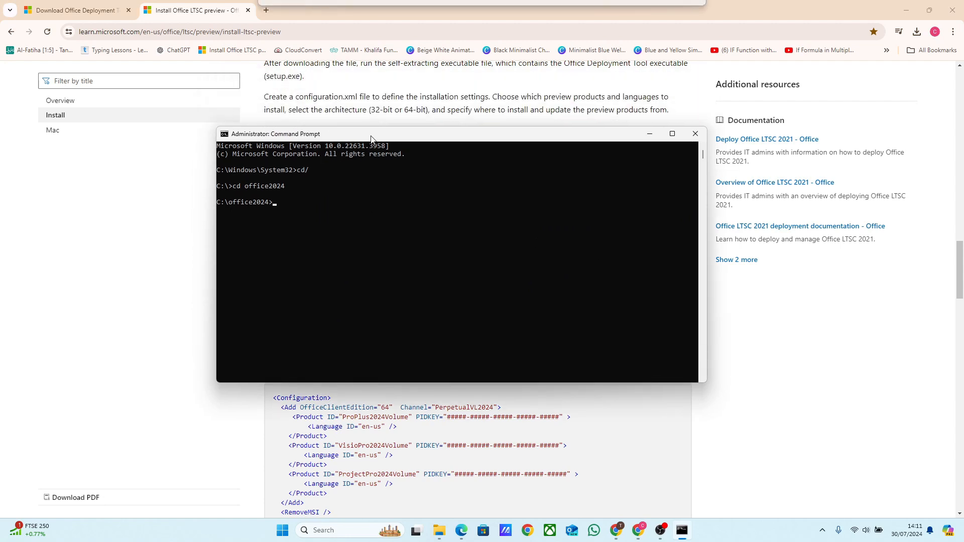
key("ctrl+v")
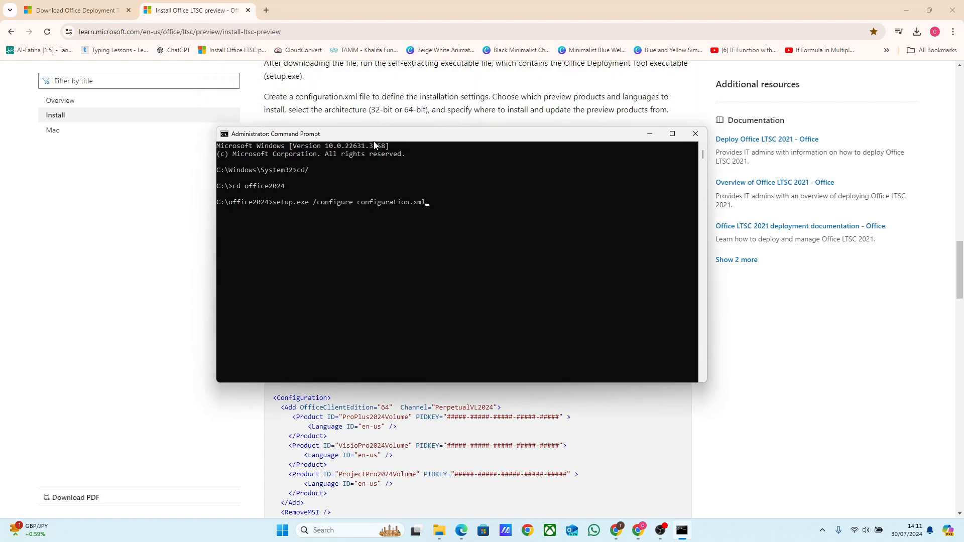
key("Return")
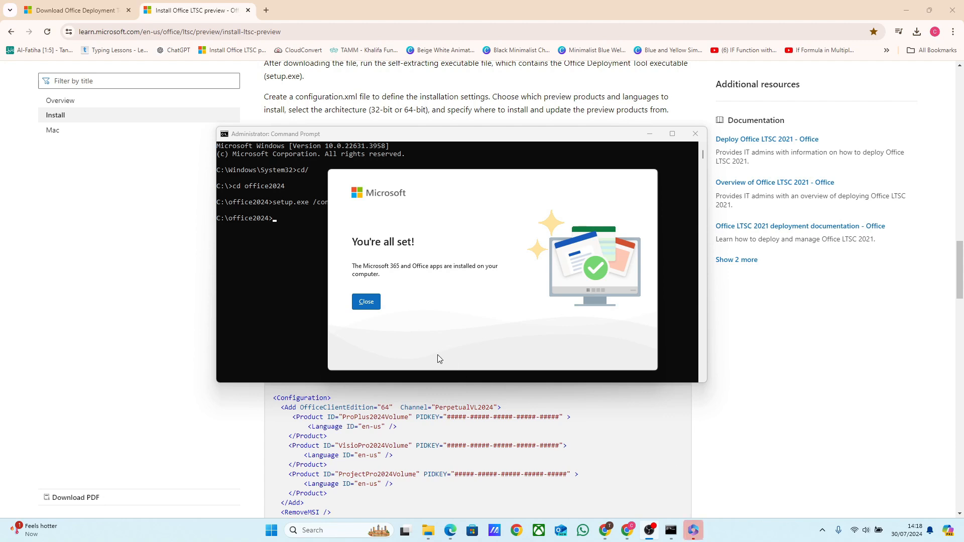
left_click(368, 302)
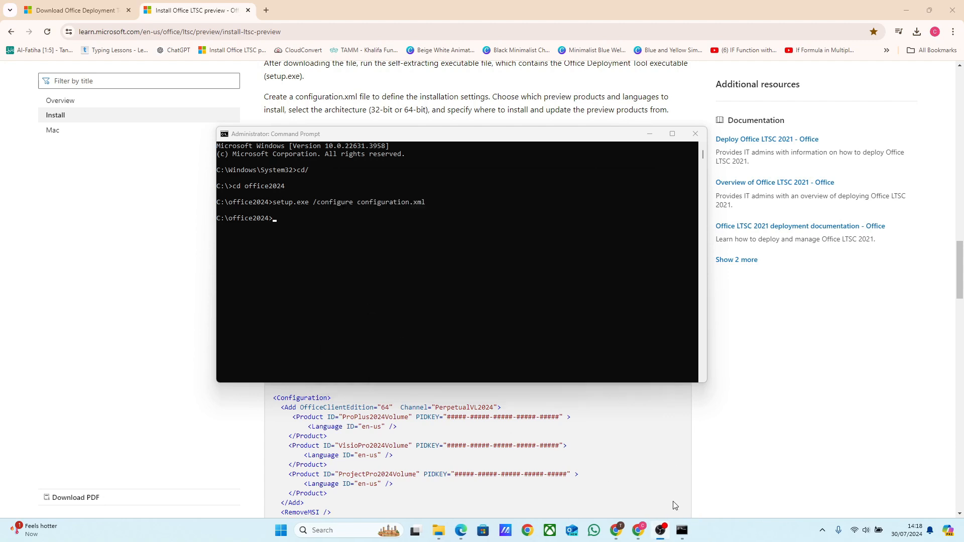
- Launch Excel and open its Account page to check the product information
left_click(344, 533)
type("excel")
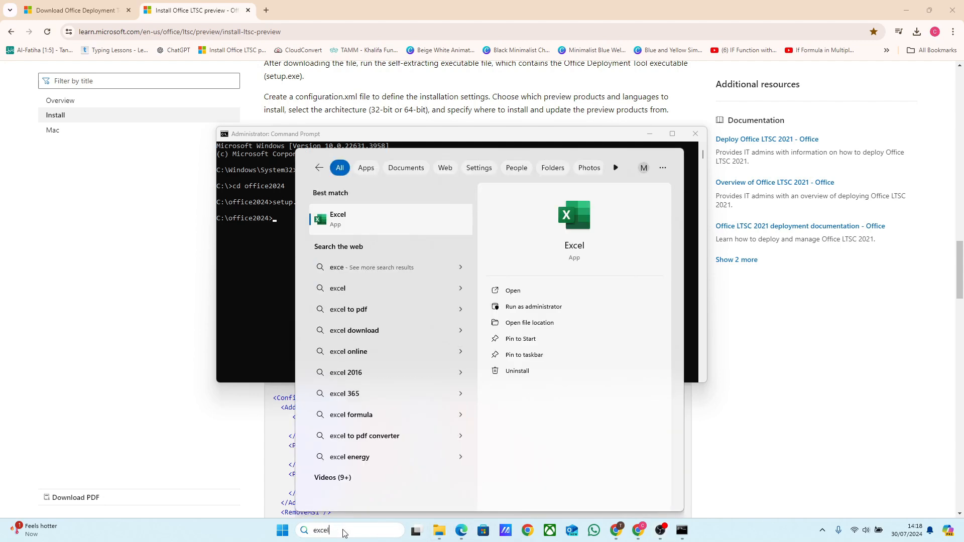
left_click(346, 216)
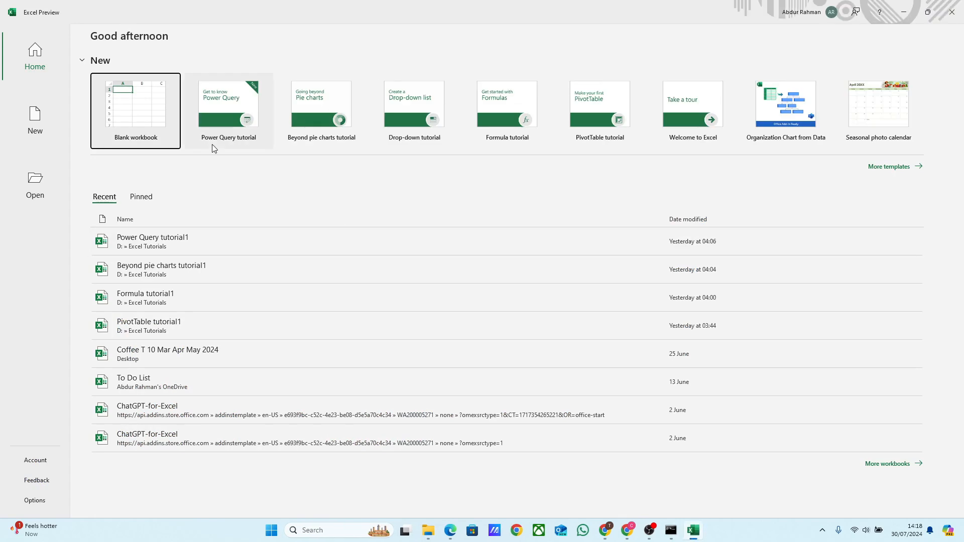
left_click(36, 459)
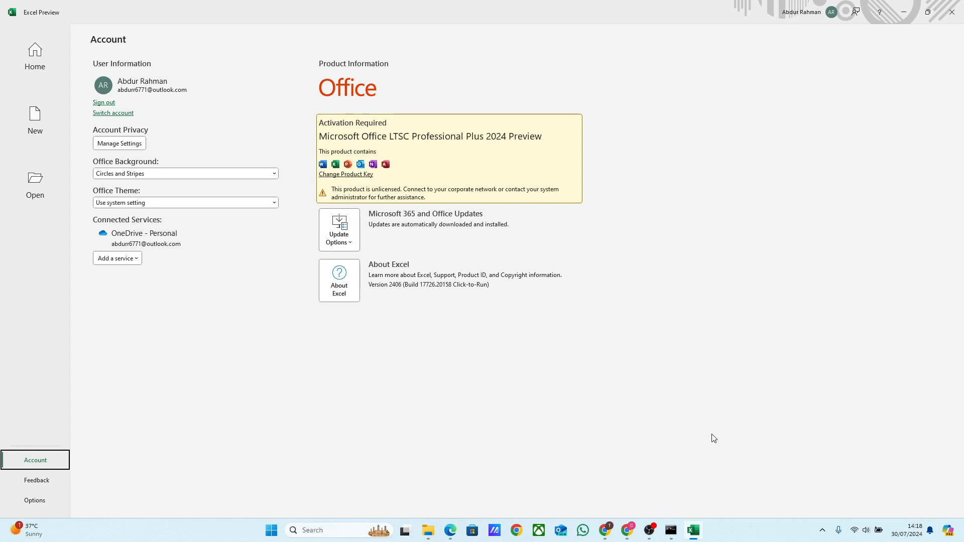
- Select and copy the Office LTSC 2024 MAK activation product key from the documentation page
left_click(629, 530)
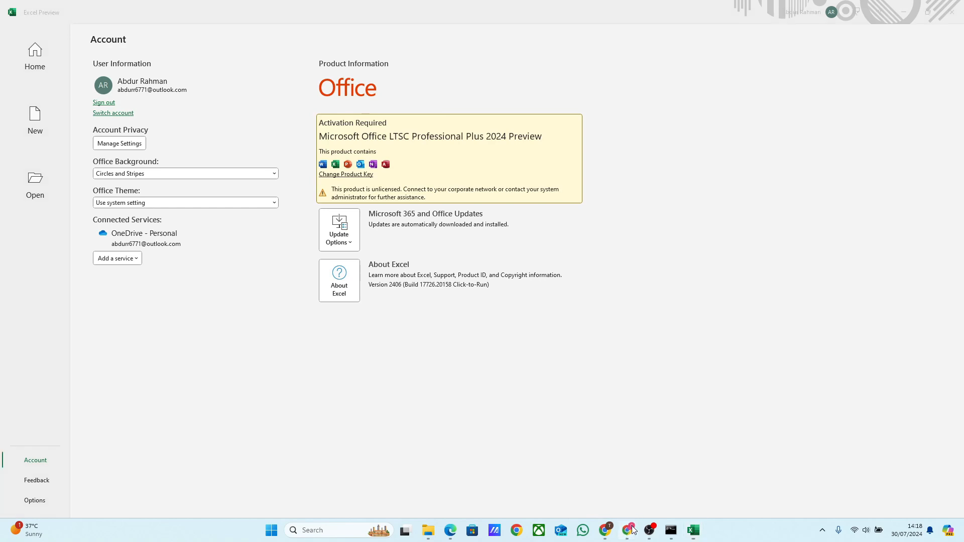
mouse_move(629, 530)
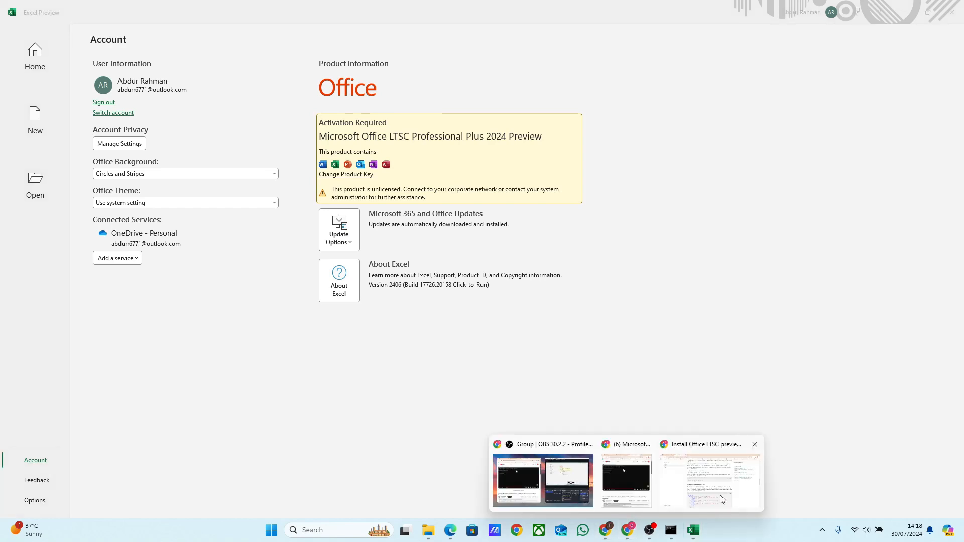
left_click(722, 499)
scroll(449, 270, "down", 15)
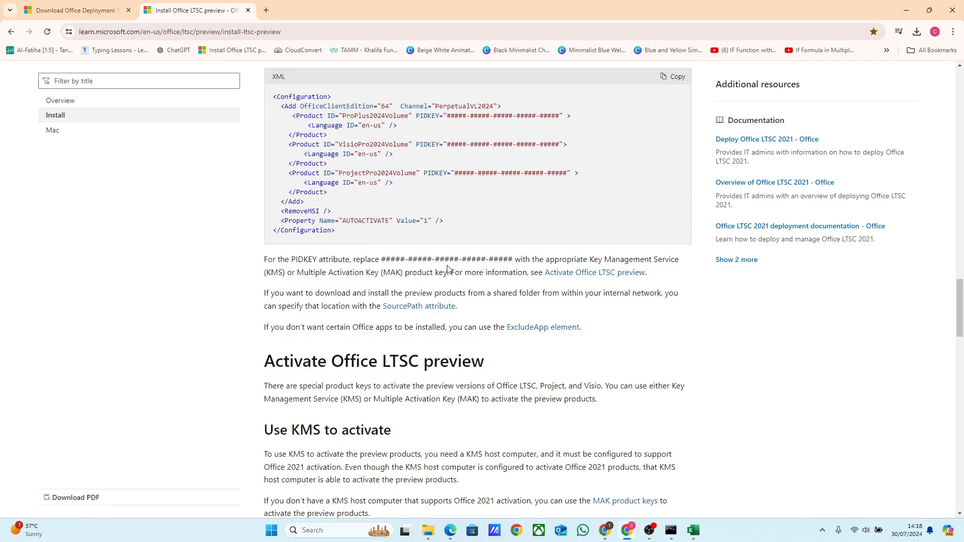
scroll(448, 269, "up", 4)
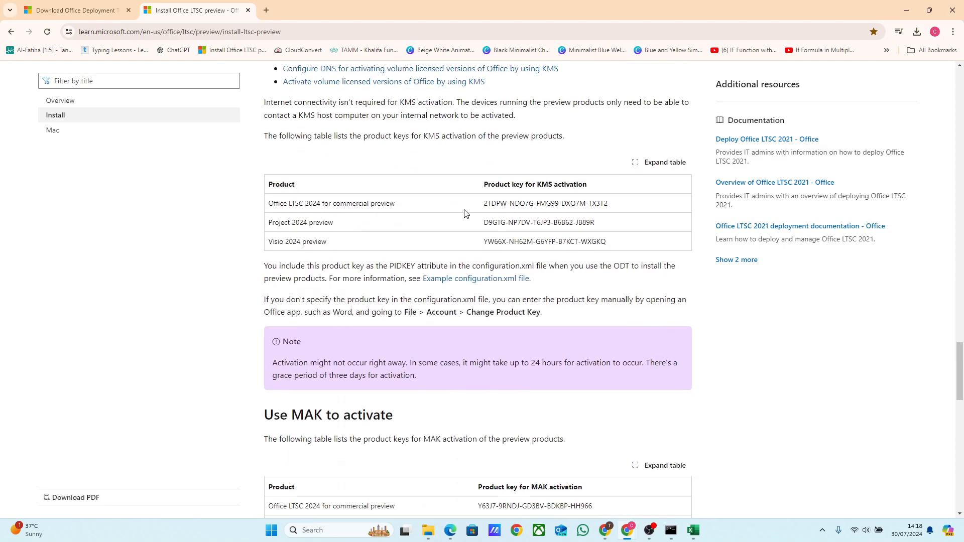
scroll(439, 344, "down", 3)
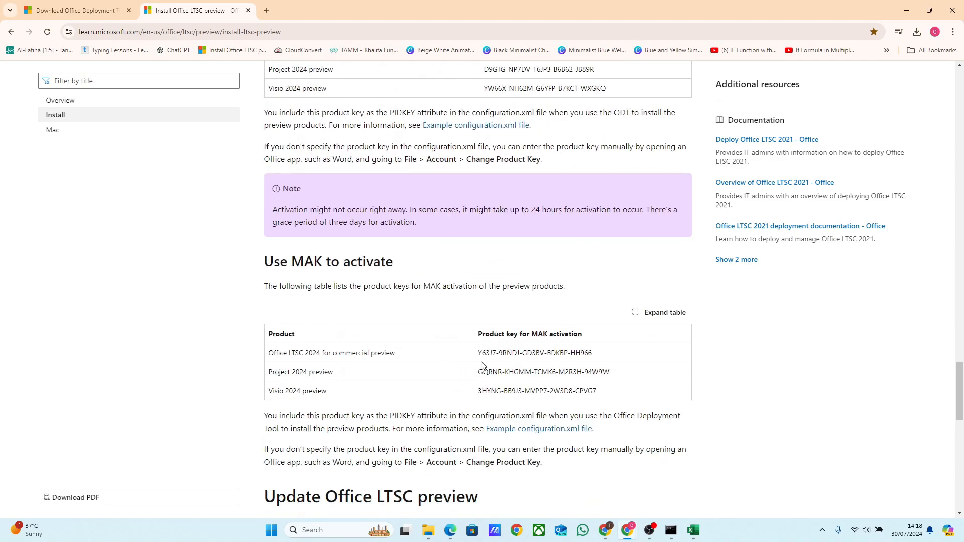
left_click_drag(479, 355, 594, 358)
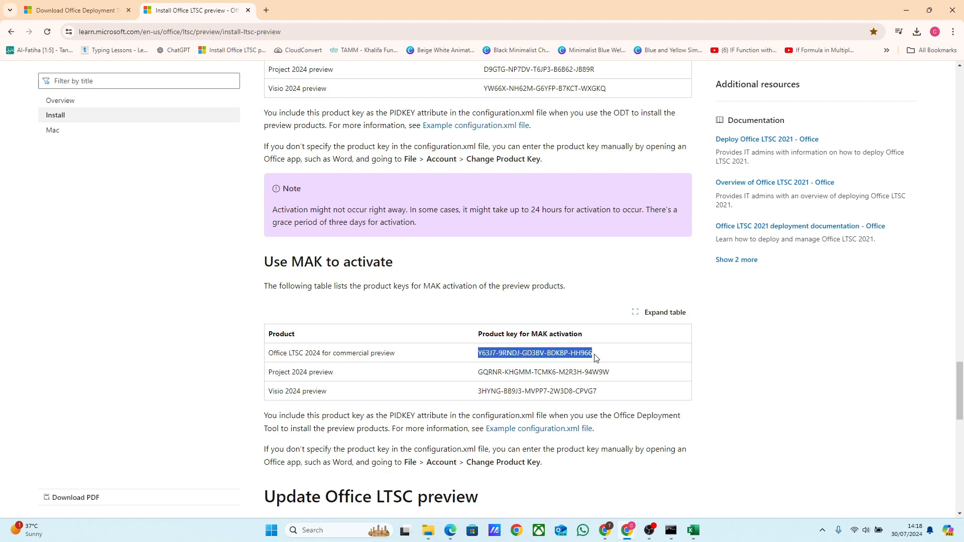
- Change the product key in Excel by pasting the copied MAK licence key and activate Office
key("alt+Tab")
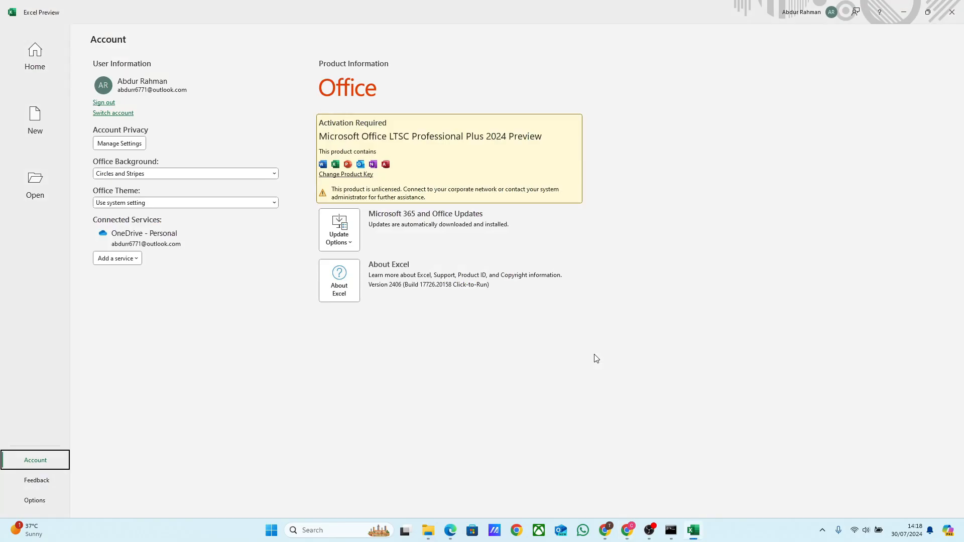
left_click(352, 176)
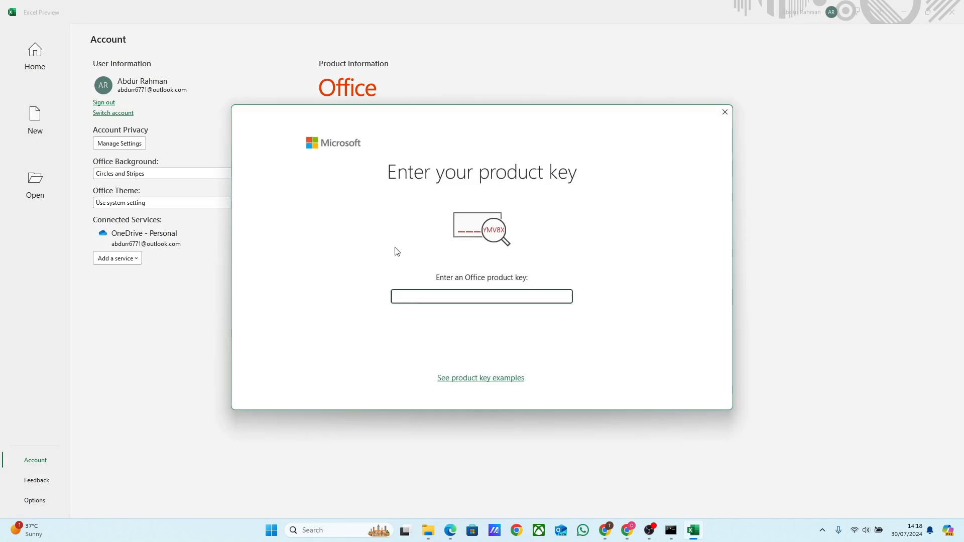
key("ctrl+v")
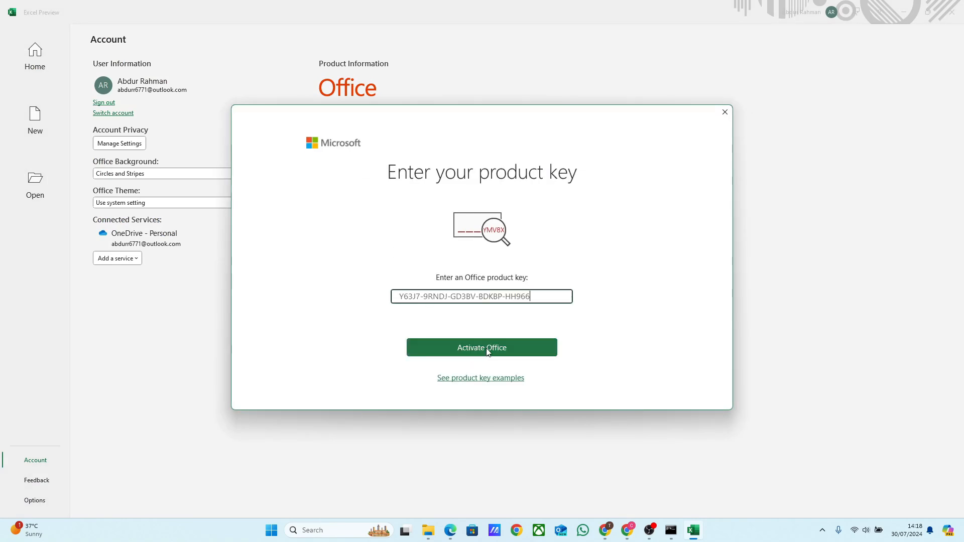
left_click(487, 350)
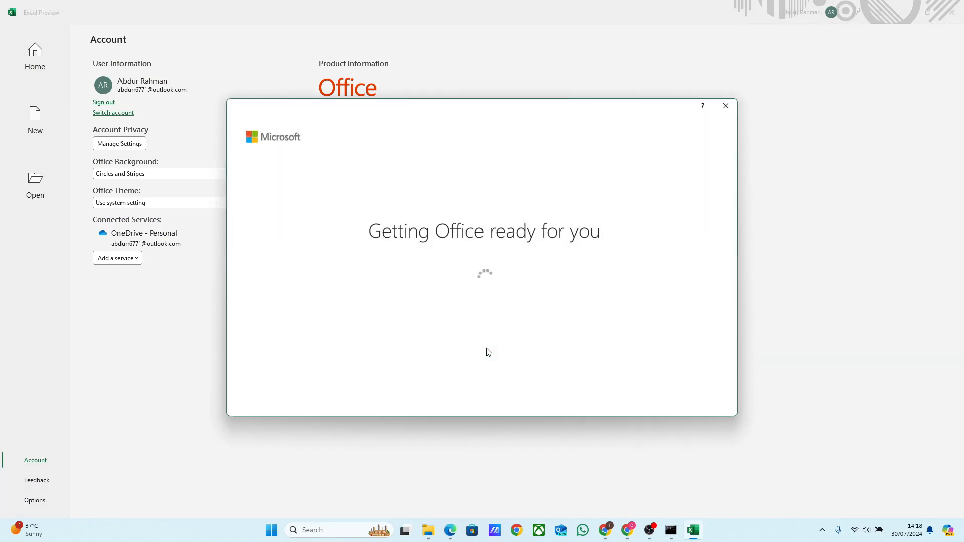